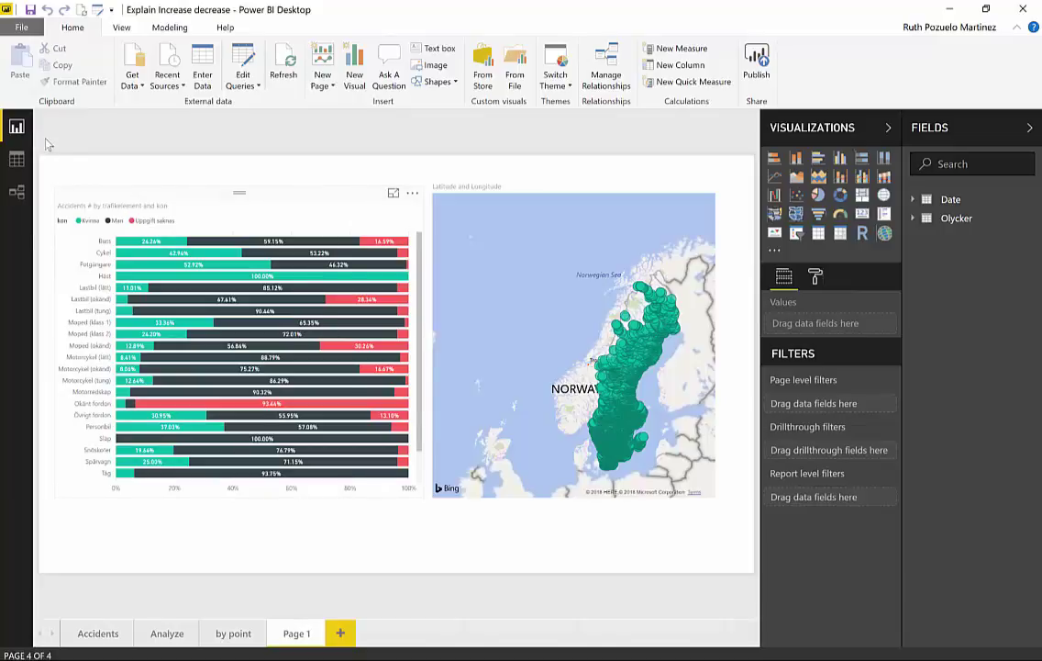
- Compare the Global and Current File Privacy pages in Options without changing them
left_click(16, 29)
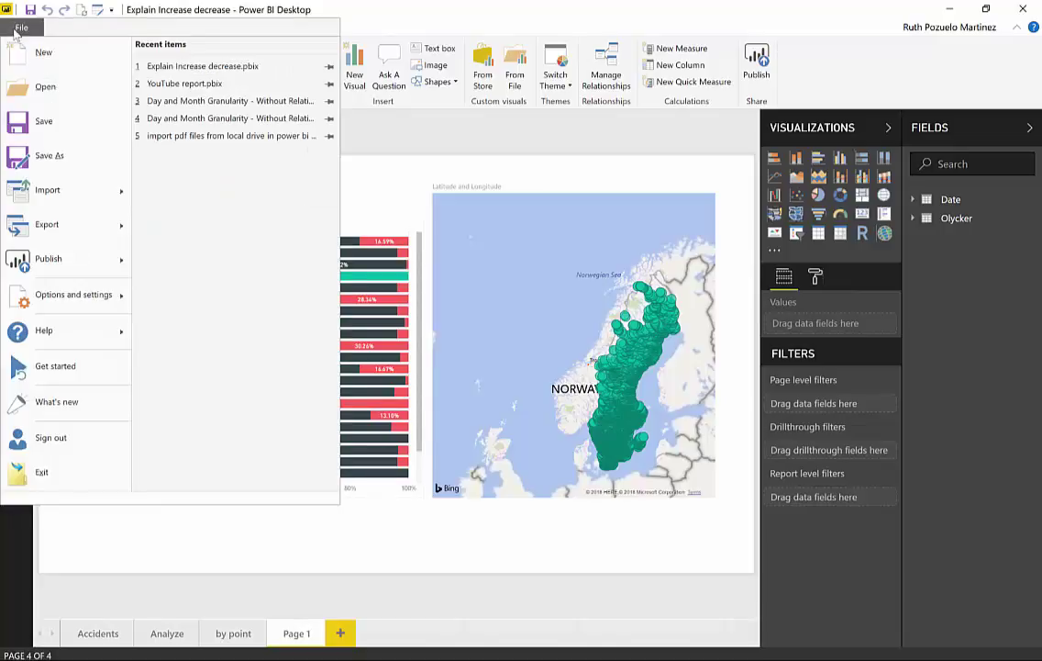
mouse_move(73, 298)
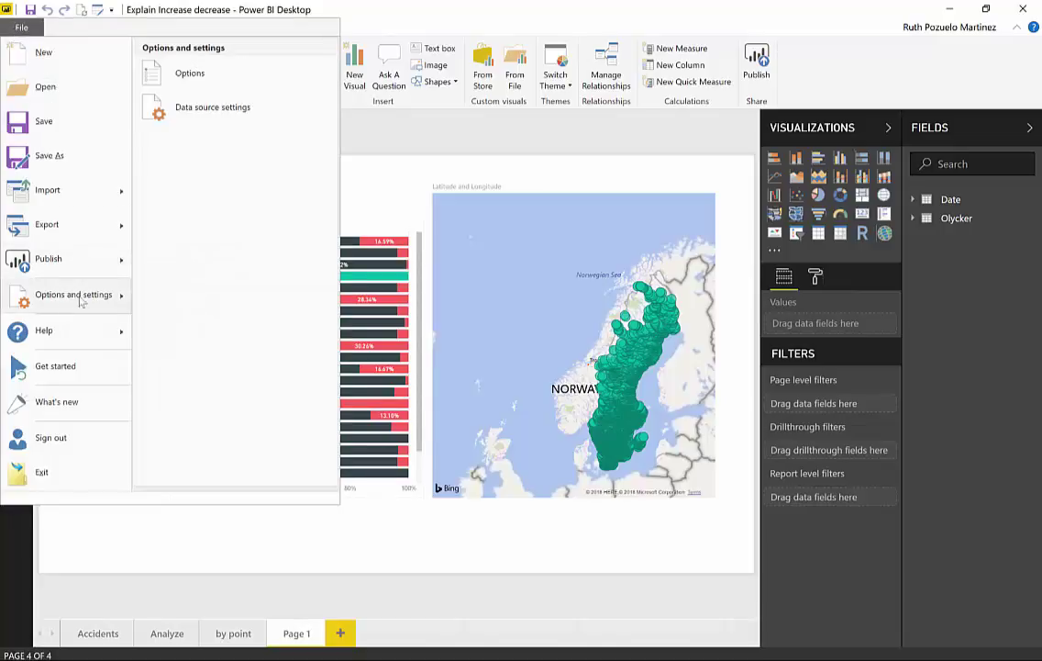
left_click(218, 81)
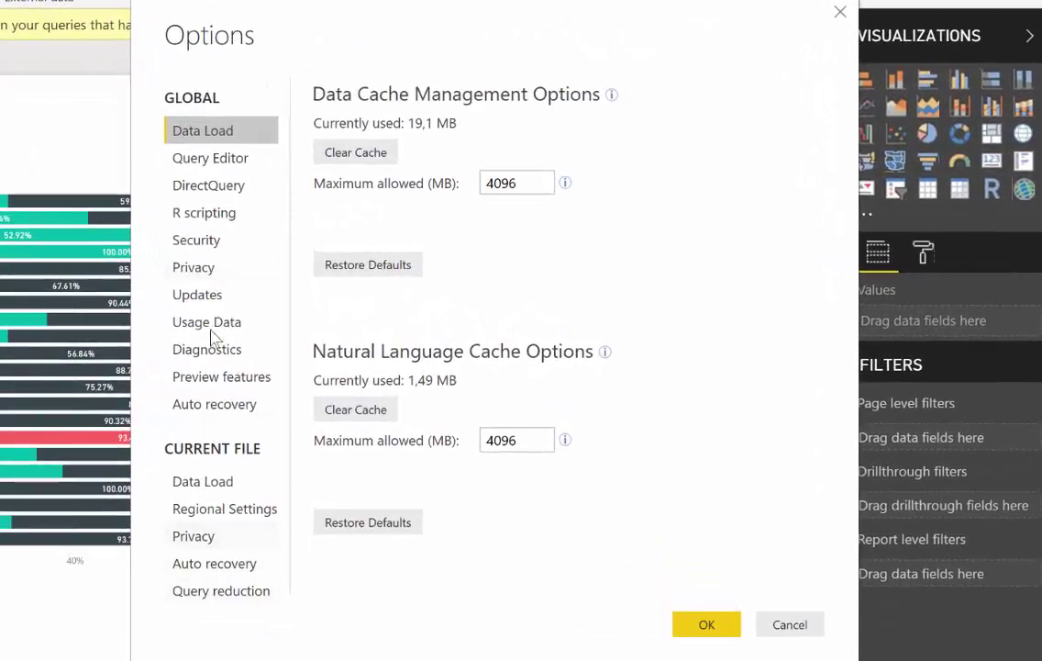
left_click(206, 269)
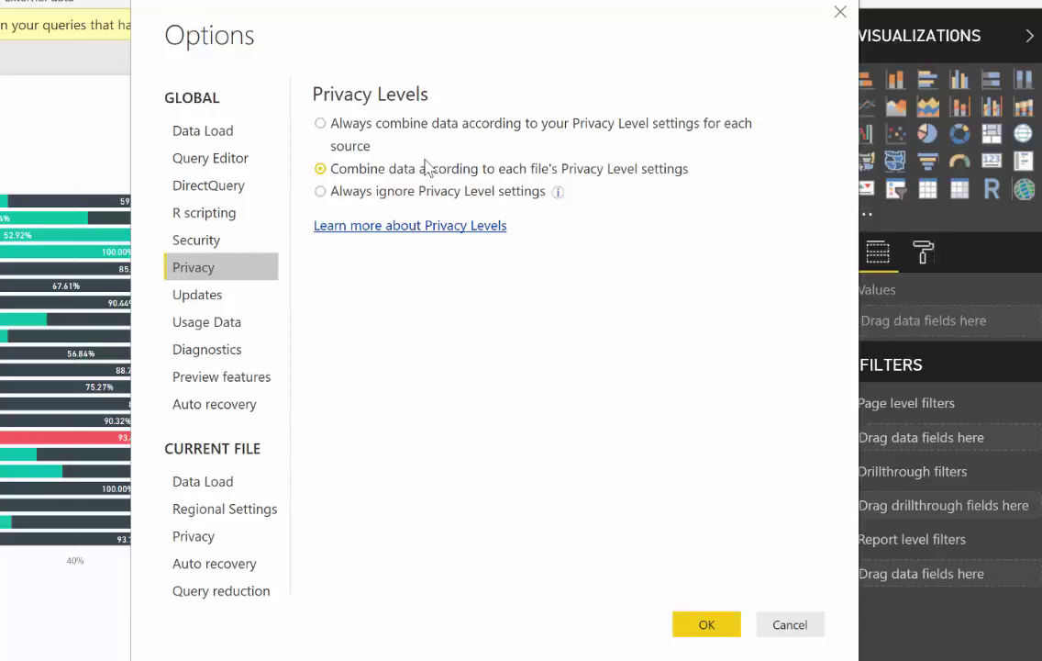
left_click(218, 538)
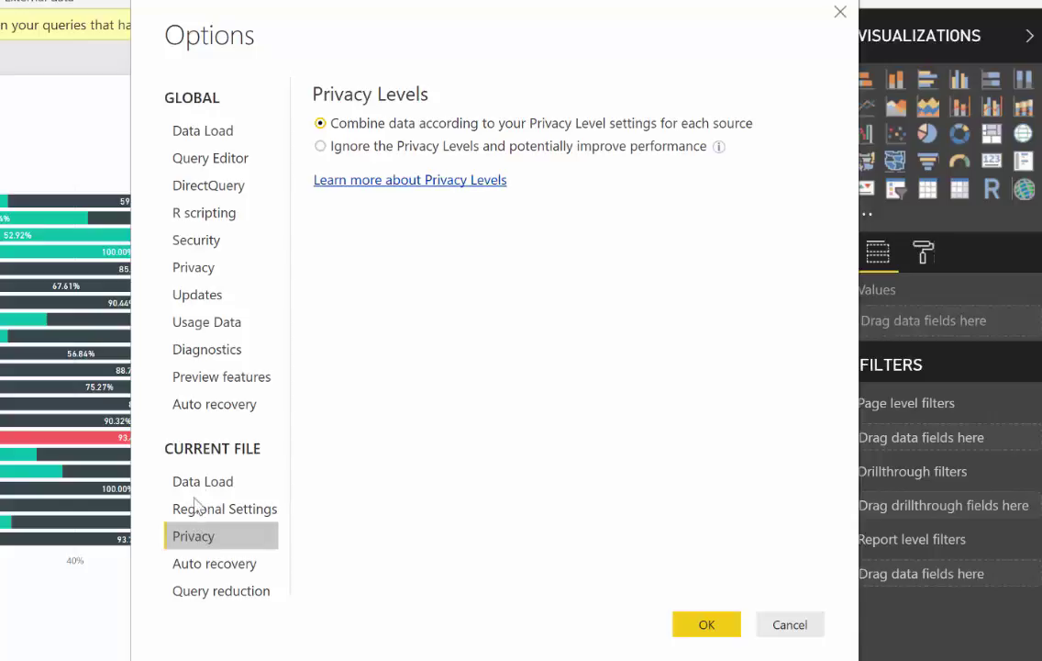
left_click(220, 269)
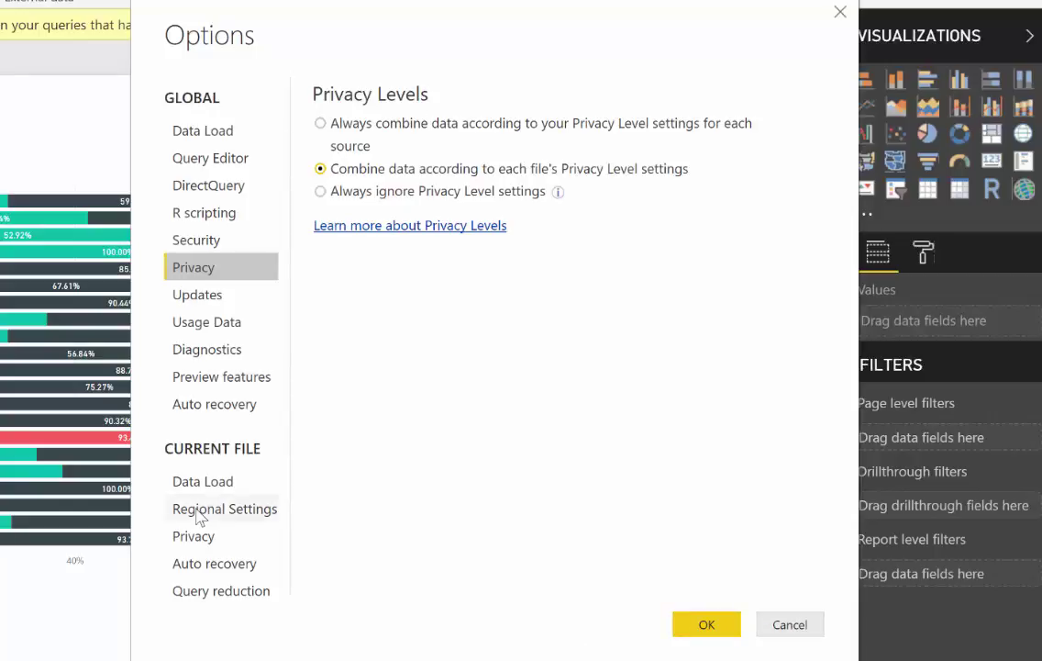
left_click(203, 540)
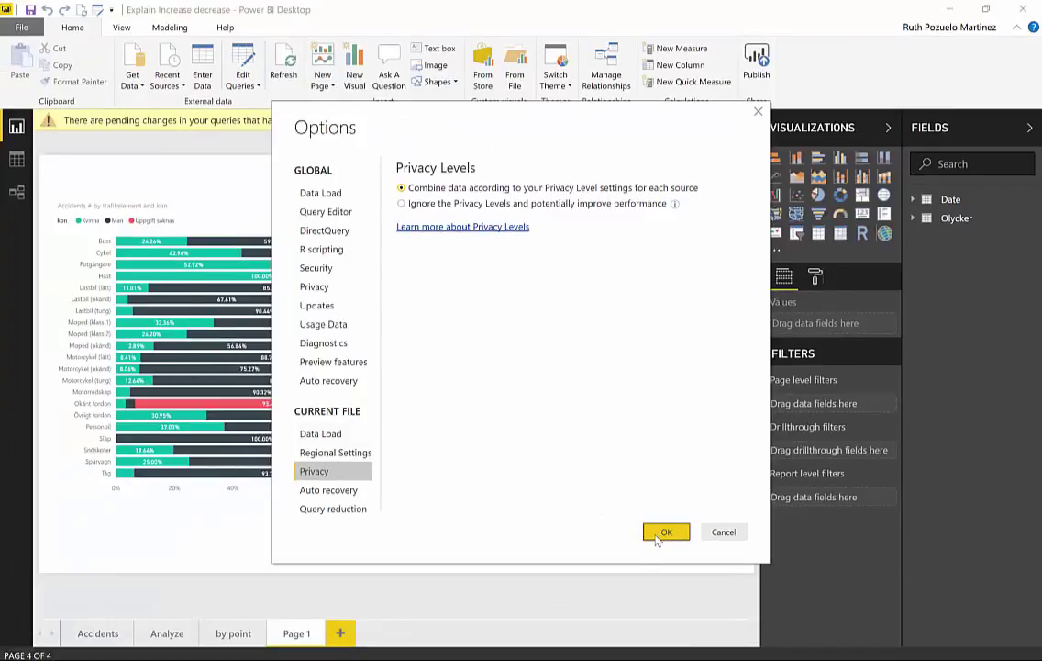
- Return to the Accidents page and view the Olycker query's web API source in the Query Editor
left_click(660, 532)
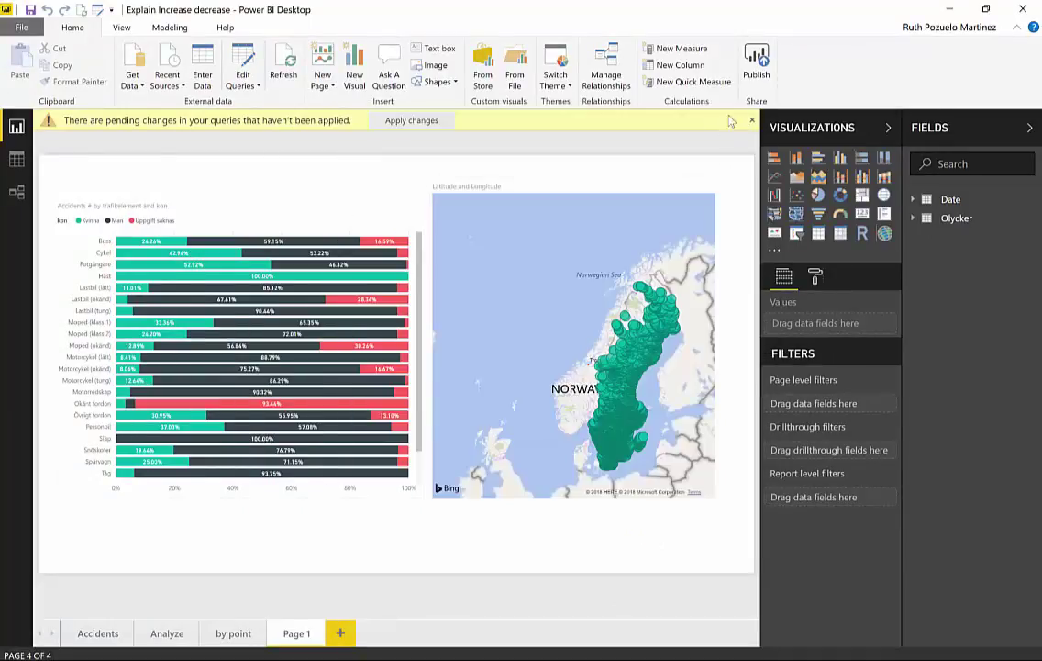
left_click(93, 637)
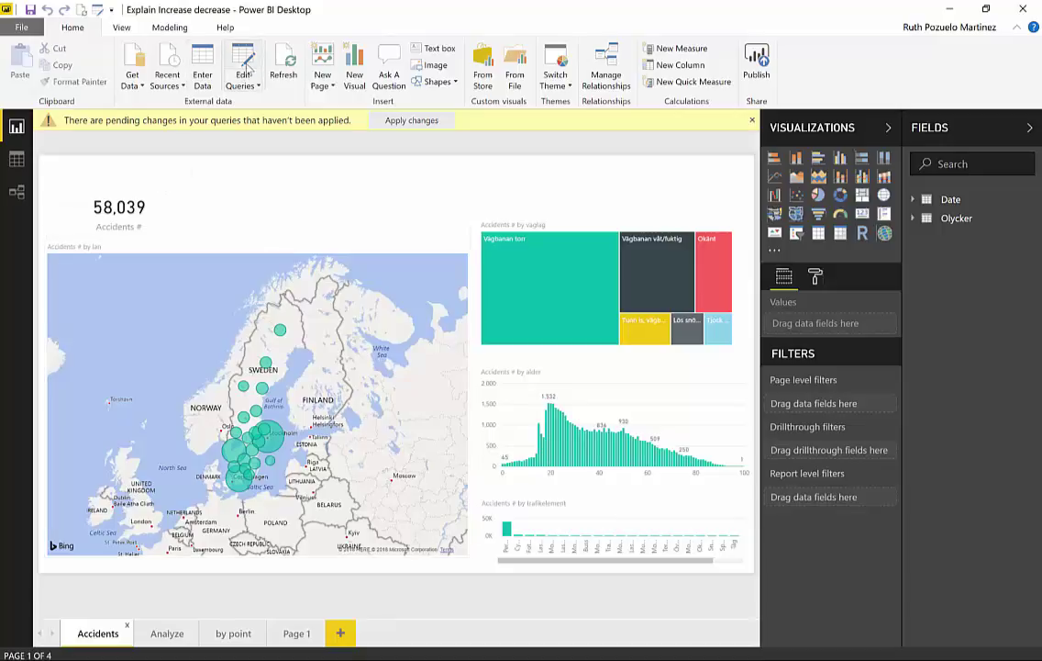
left_click(243, 66)
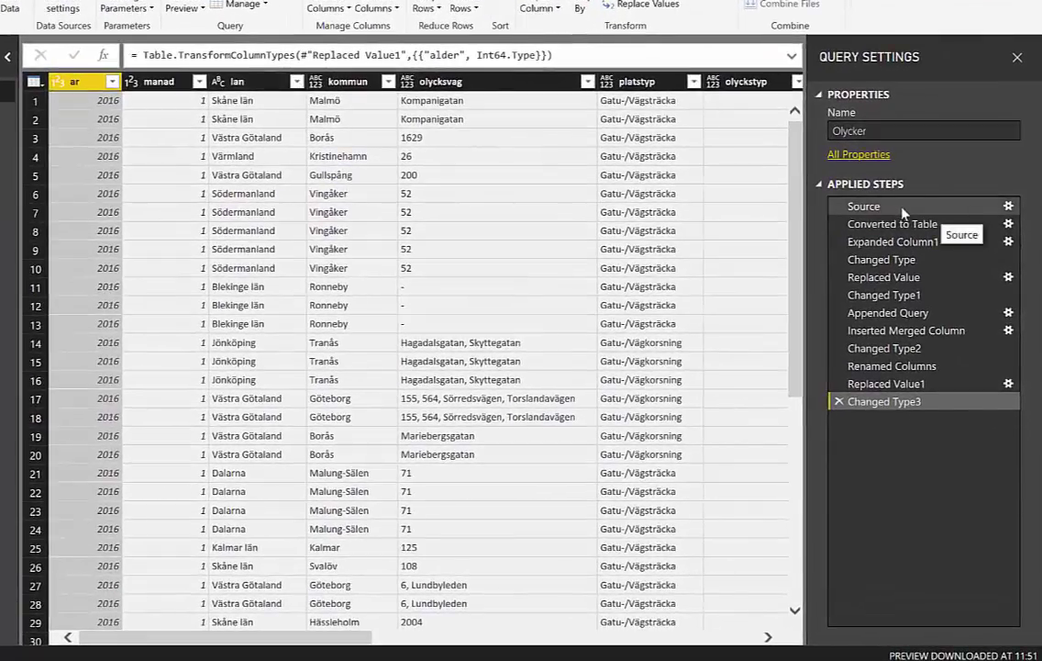
left_click(856, 223)
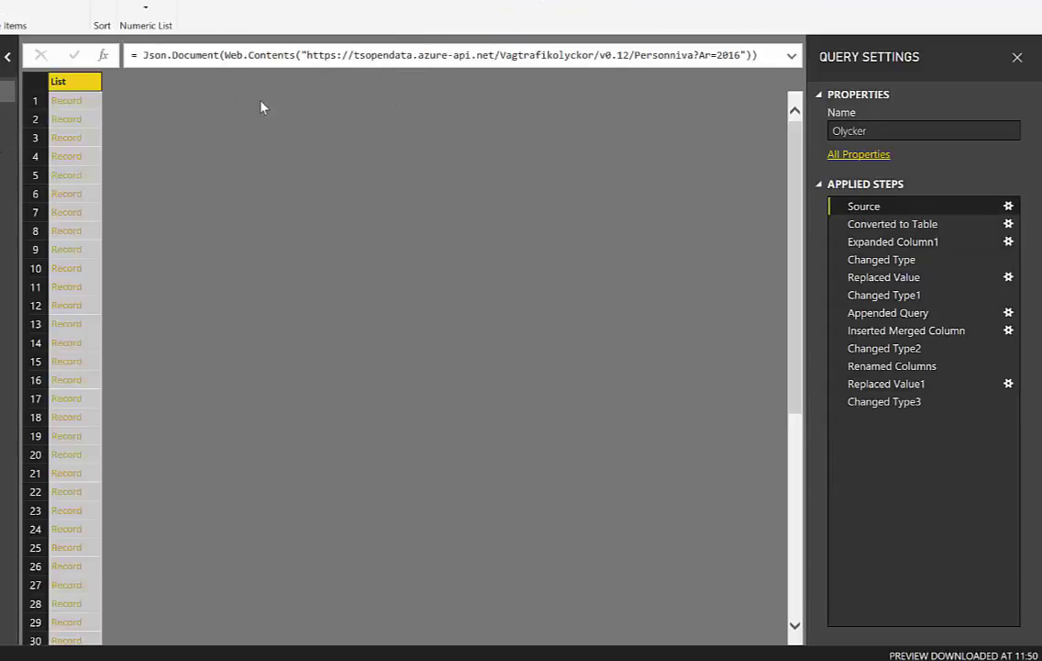
- Inspect Table2's Excel workbook file path unchanged, then go back to the Olycker query
left_click(6, 151)
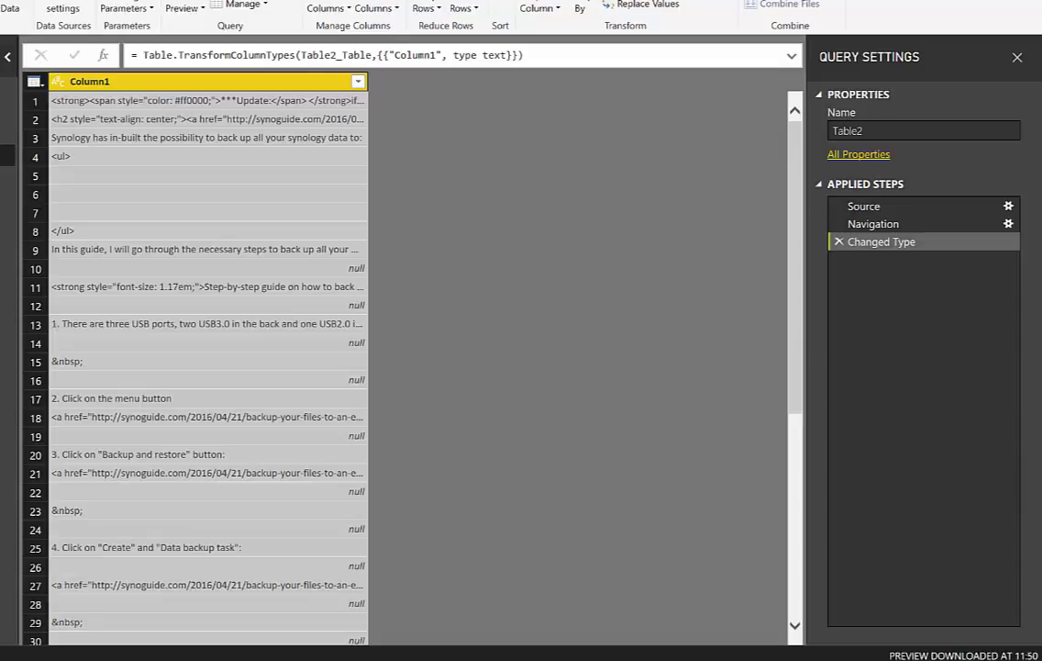
left_click(864, 207)
left_click_drag(303, 55, 628, 30)
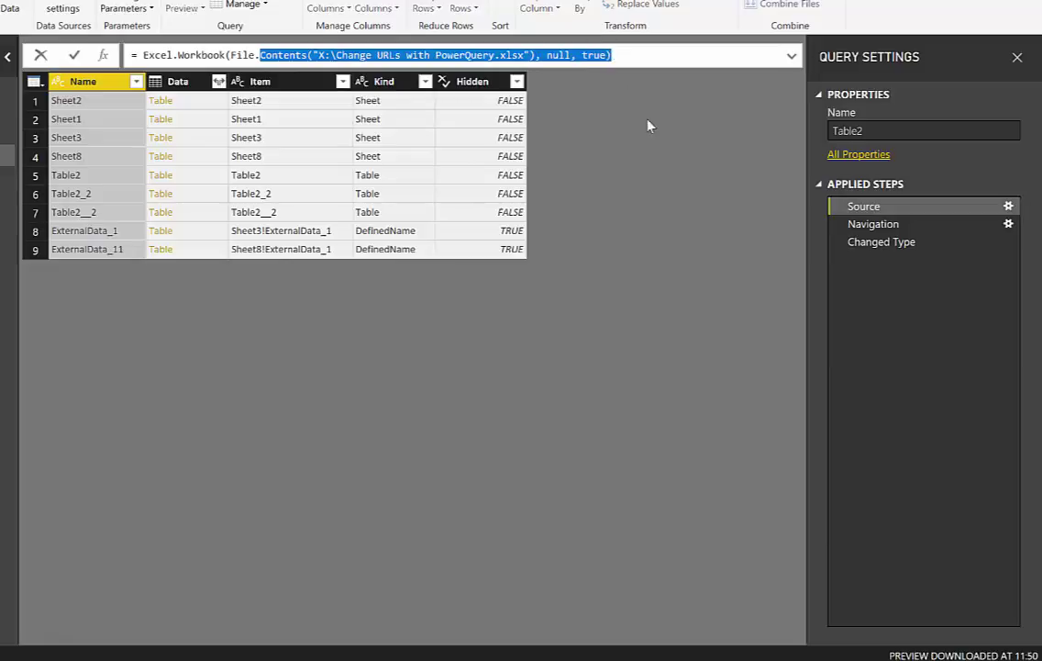
left_click(575, 113)
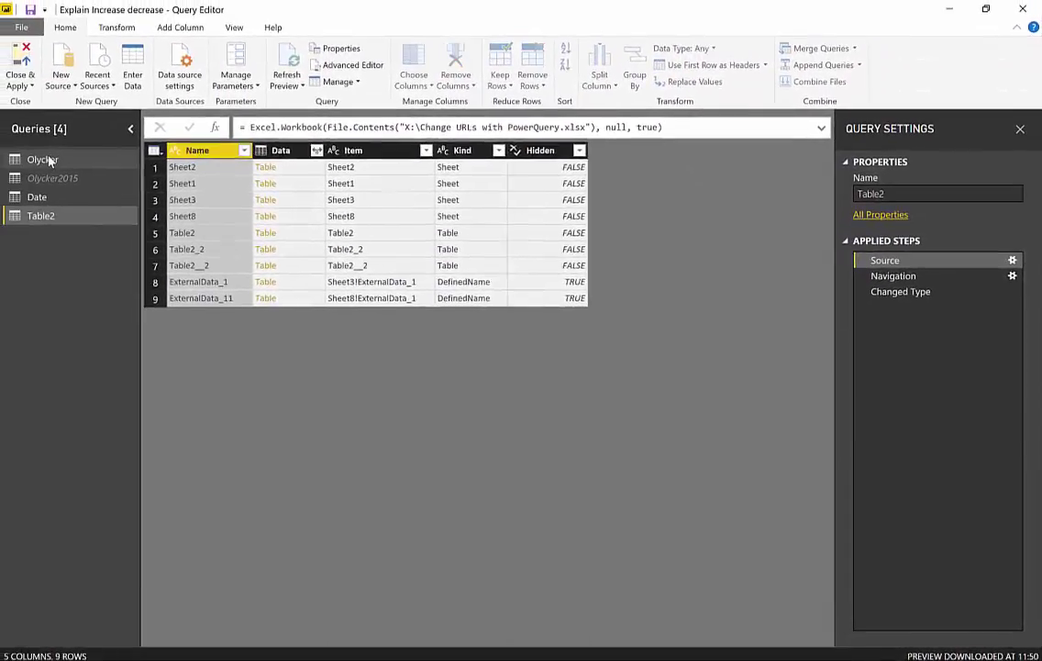
left_click(50, 160)
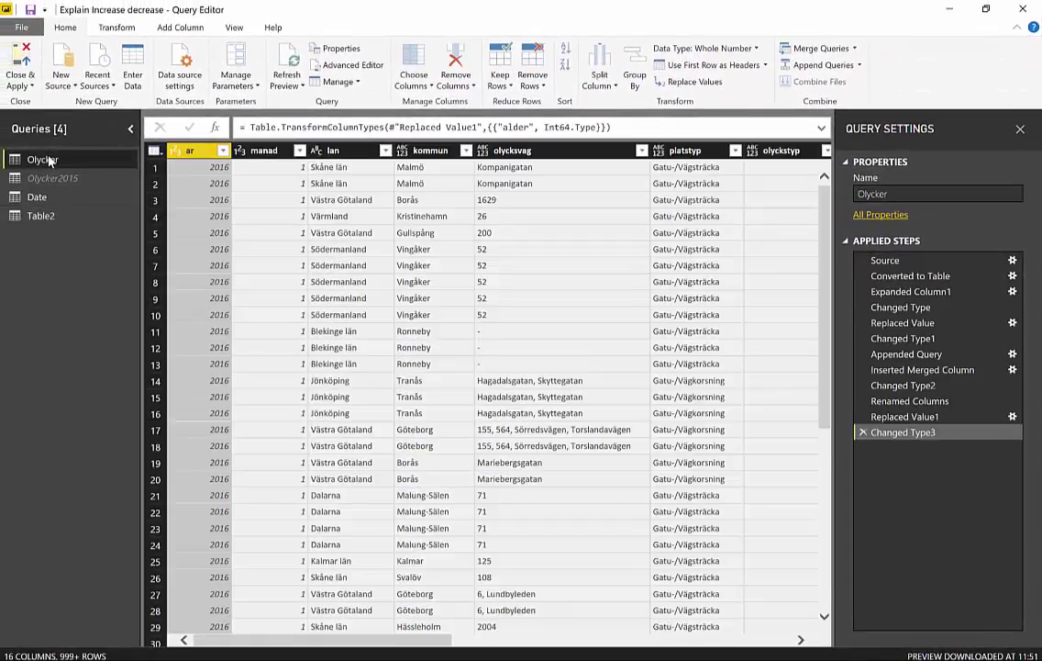
- Start a merge on Olycker with Table2, matching on Table2's Column1
left_click(39, 213)
left_click(42, 160)
left_click(44, 218)
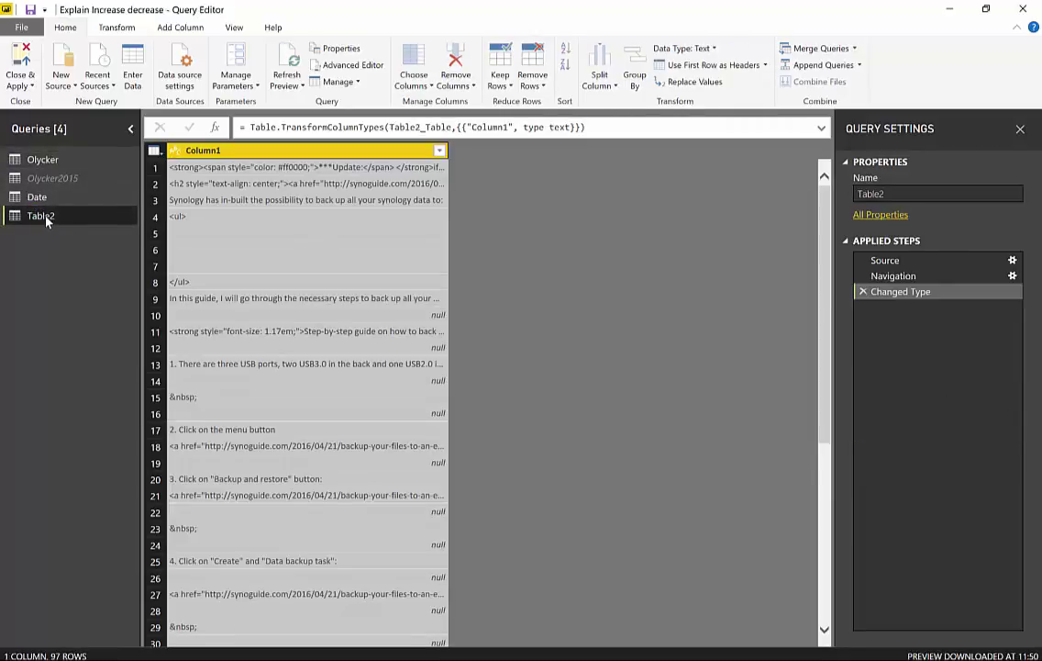
left_click(813, 49)
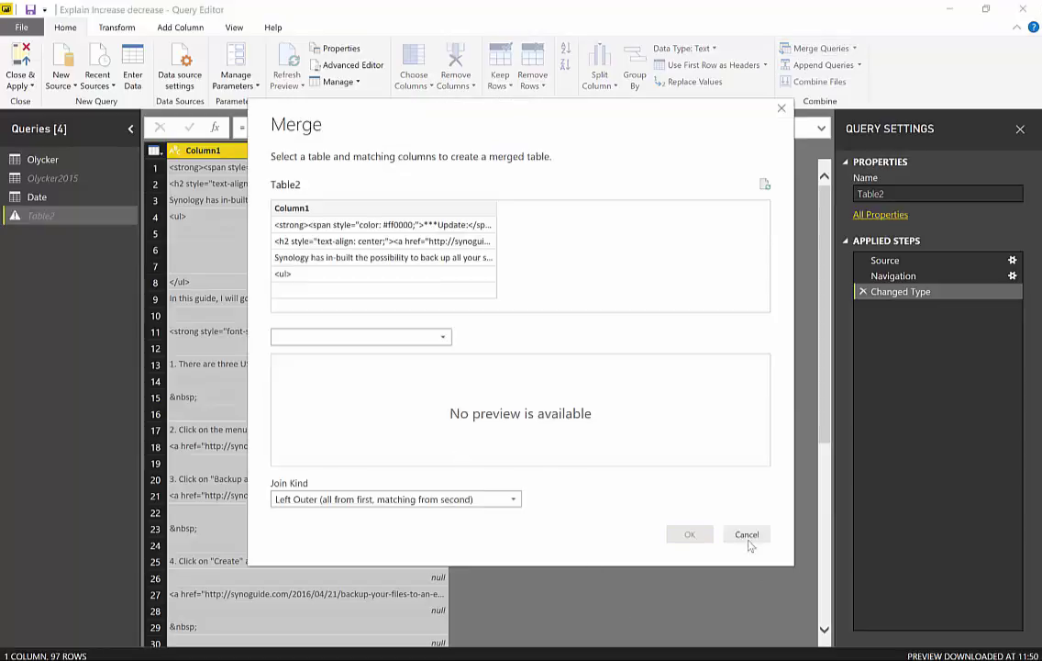
left_click(747, 535)
left_click(37, 161)
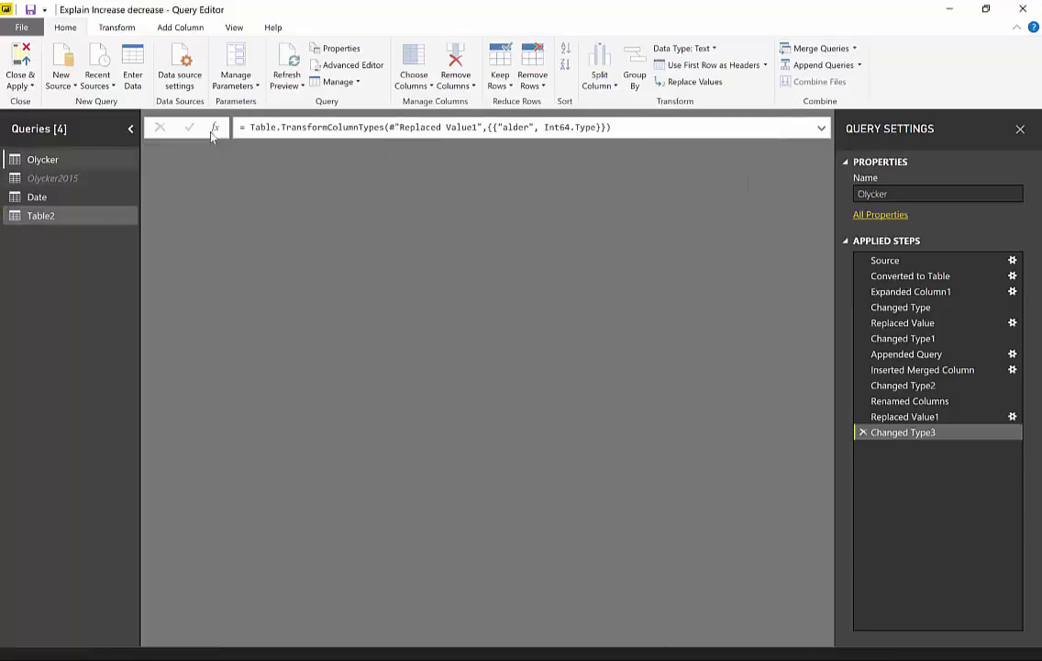
left_click(820, 49)
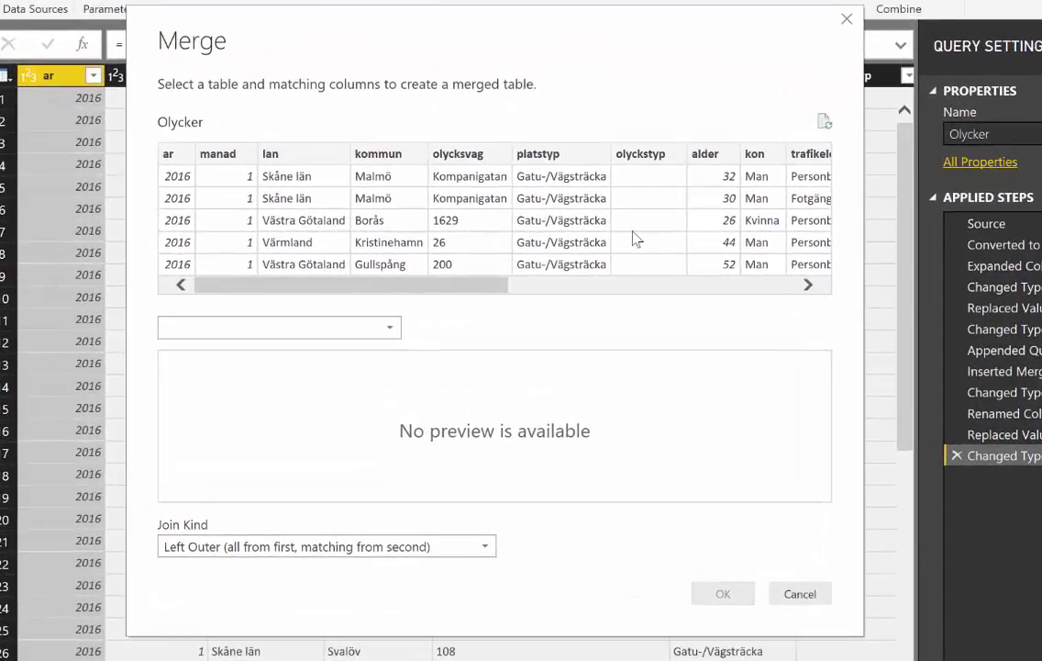
left_click(389, 327)
left_click(258, 413)
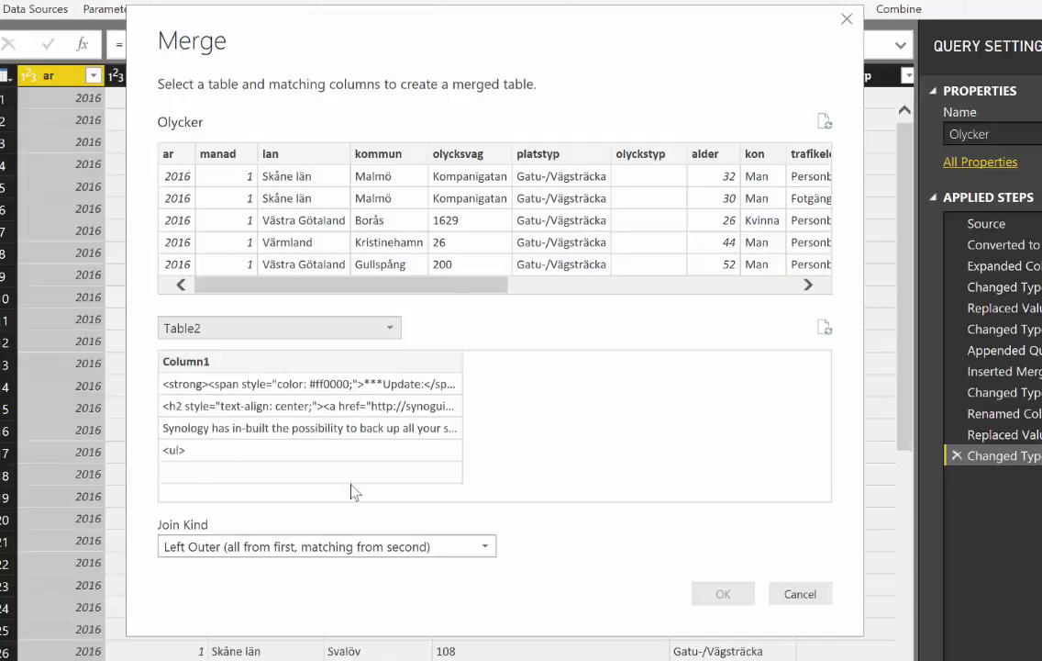
left_click(186, 360)
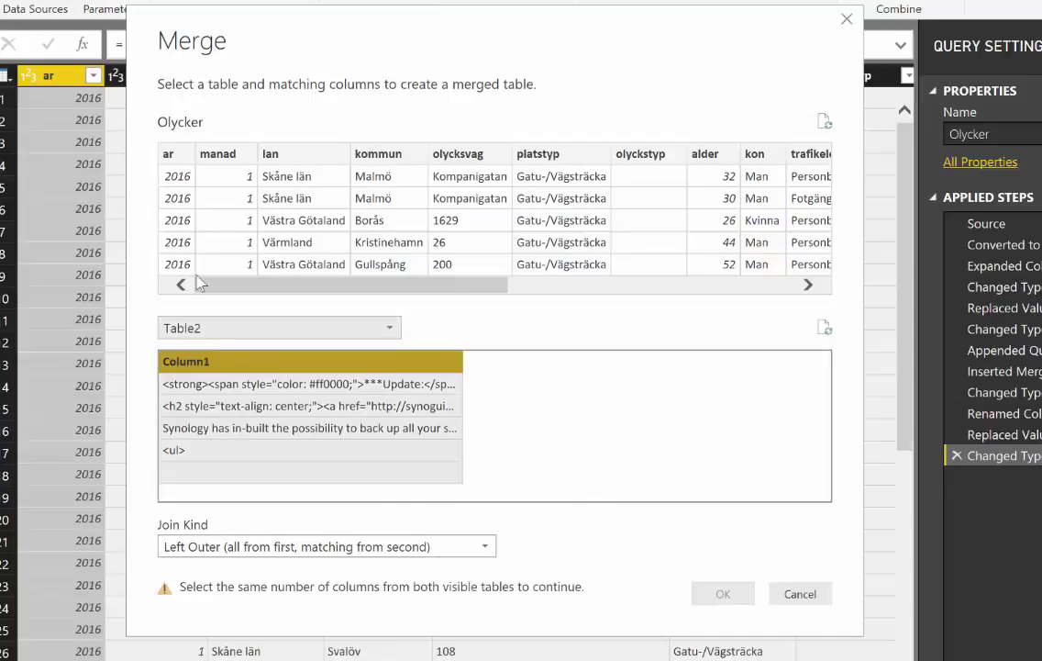
- Match on Olycker's ar column and leave the file's ignore-privacy-levels option unchecked
left_click(169, 153)
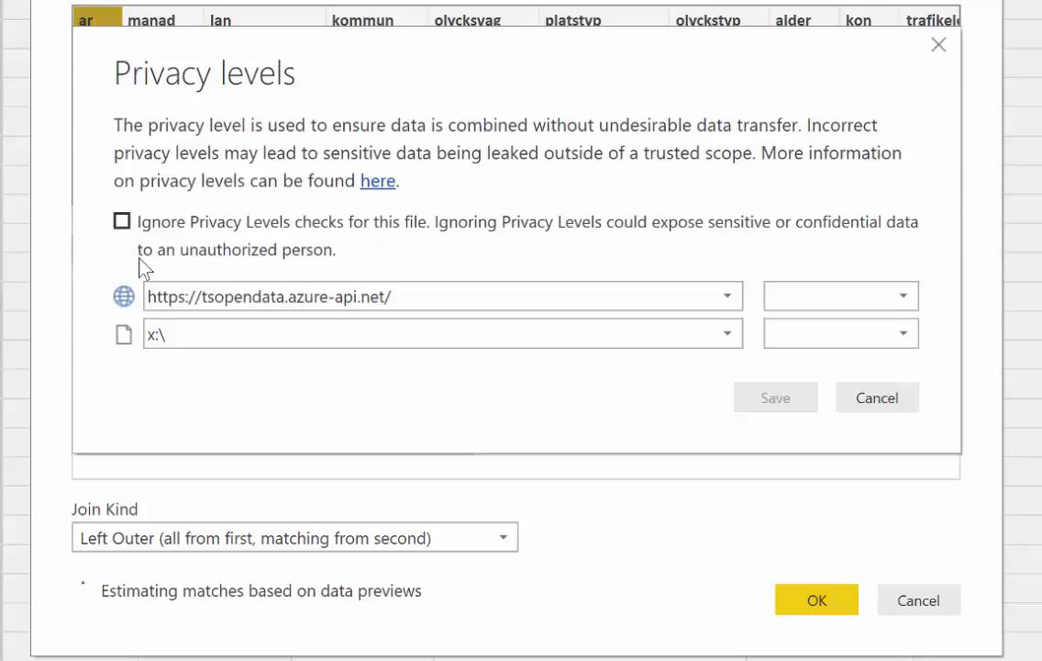
left_click(135, 226)
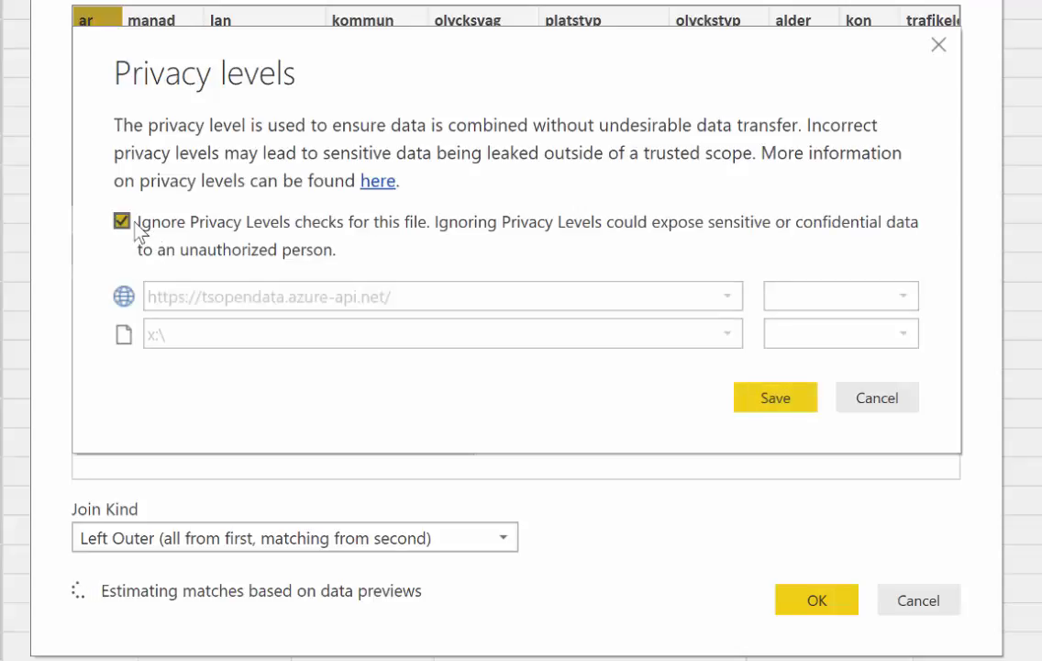
left_click(136, 222)
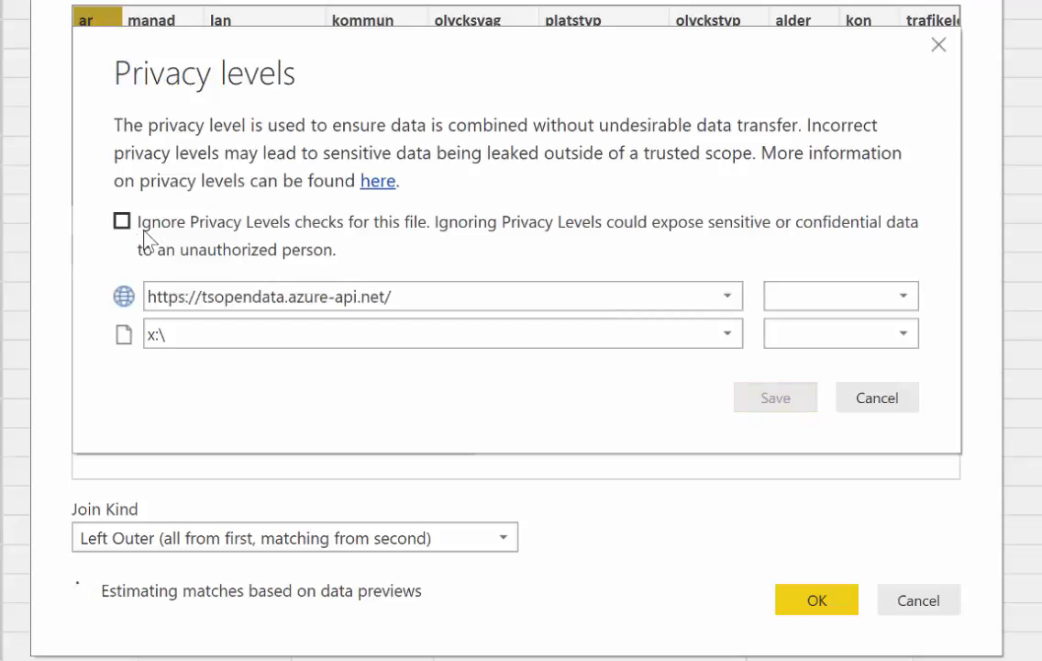
left_click(144, 232)
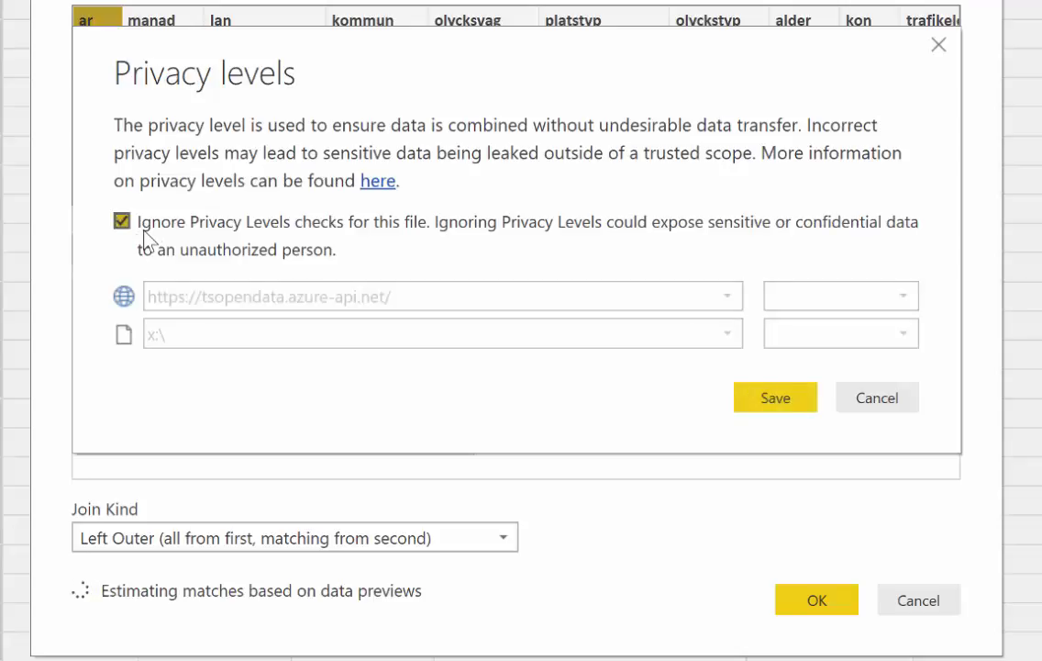
left_click(144, 233)
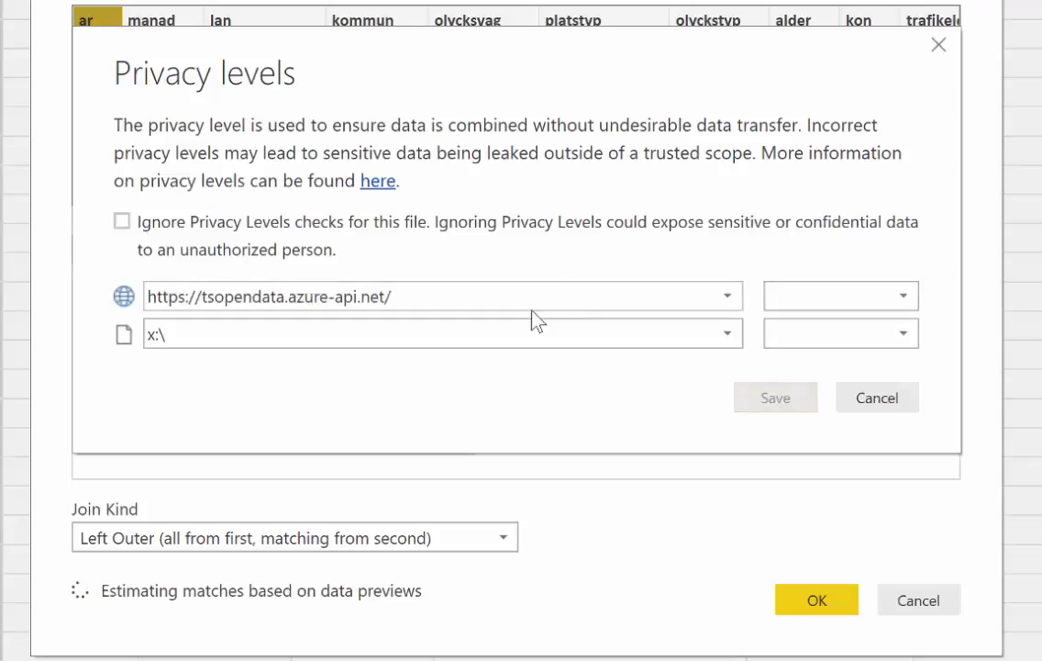
- Set the web API source to Public and x:\ to Private, and save
left_click(847, 303)
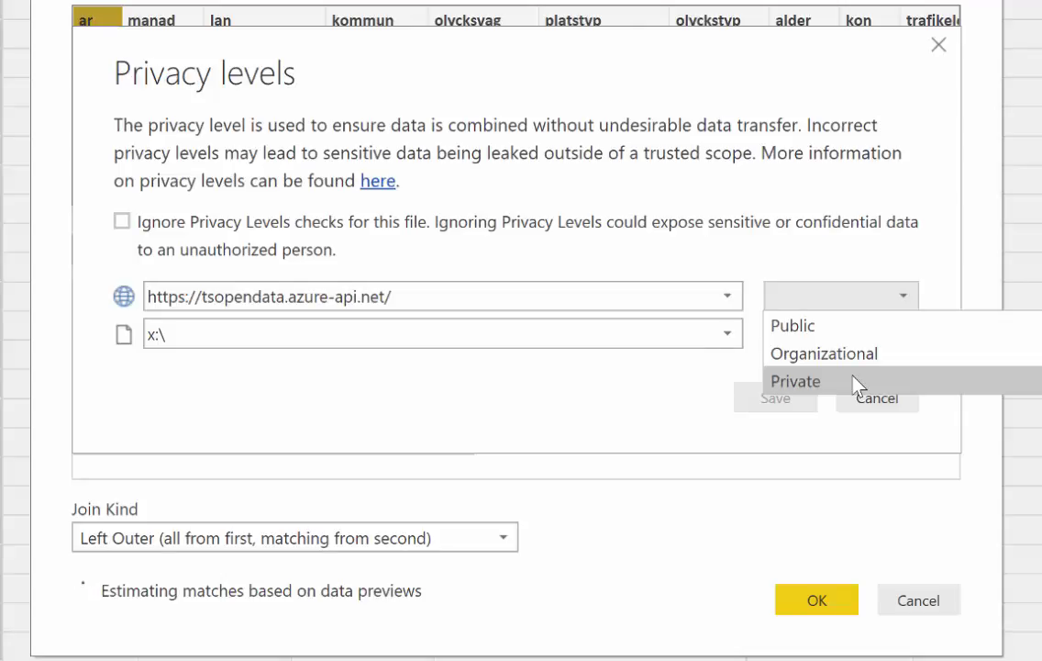
left_click(887, 325)
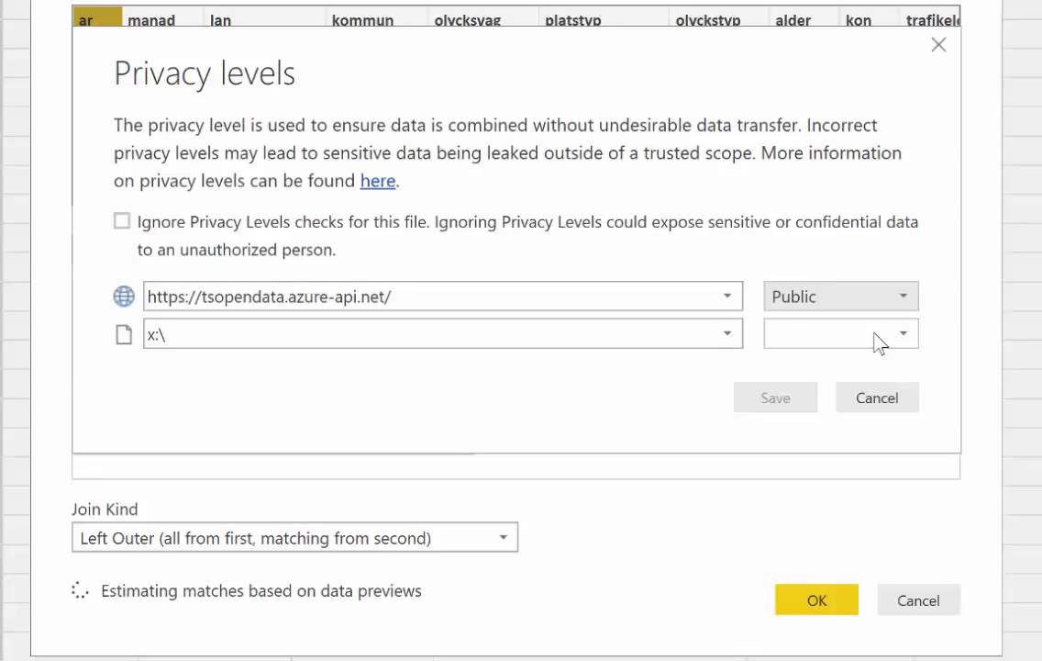
left_click(876, 341)
left_click(877, 342)
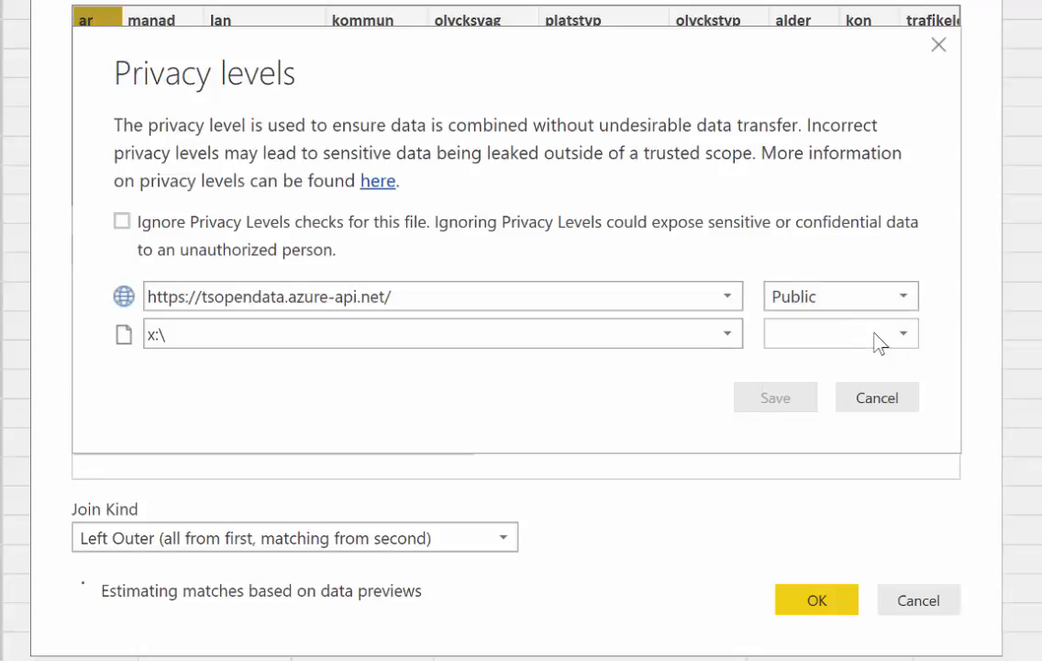
left_click(877, 343)
left_click(844, 424)
left_click(772, 395)
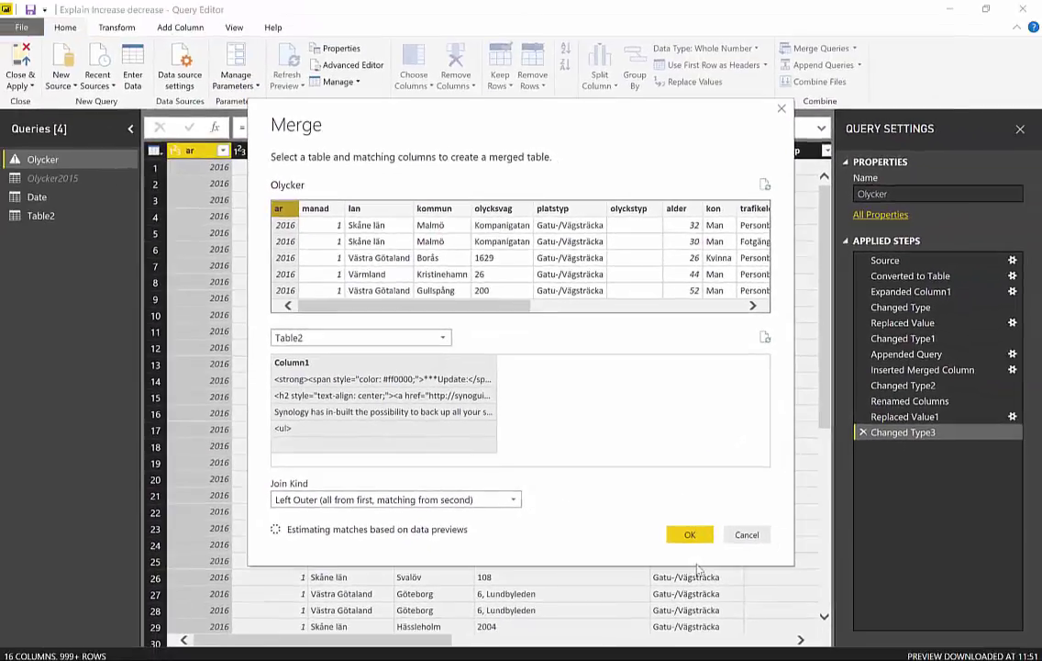
- Confirm the merge and highlight the resulting Formula.Firewall incompatible-privacy-levels error
left_click(689, 534)
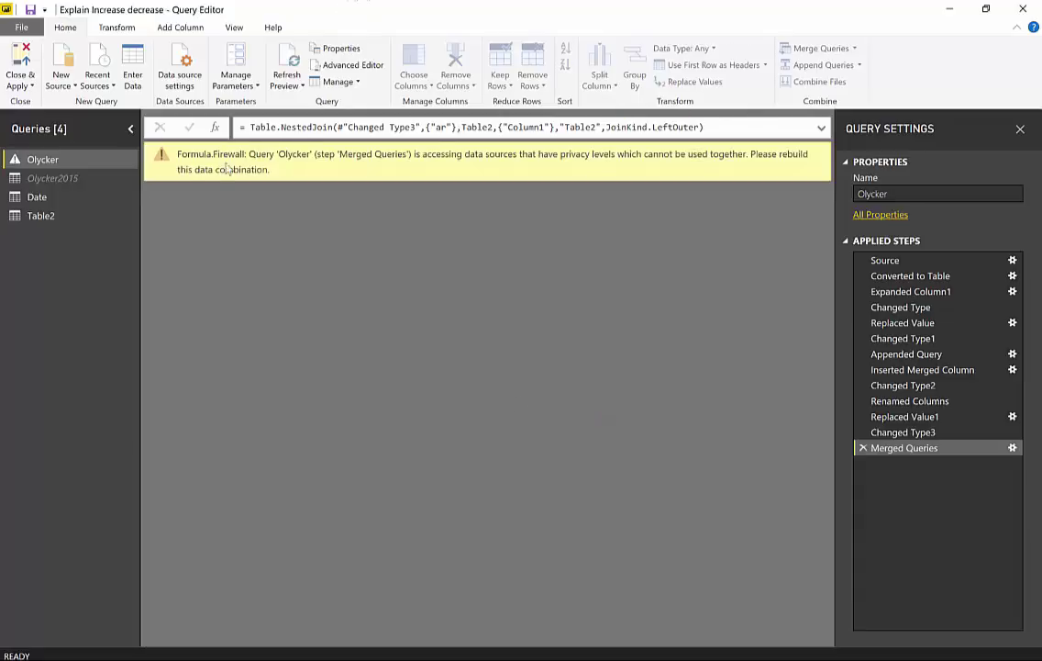
left_click_drag(177, 154, 287, 196)
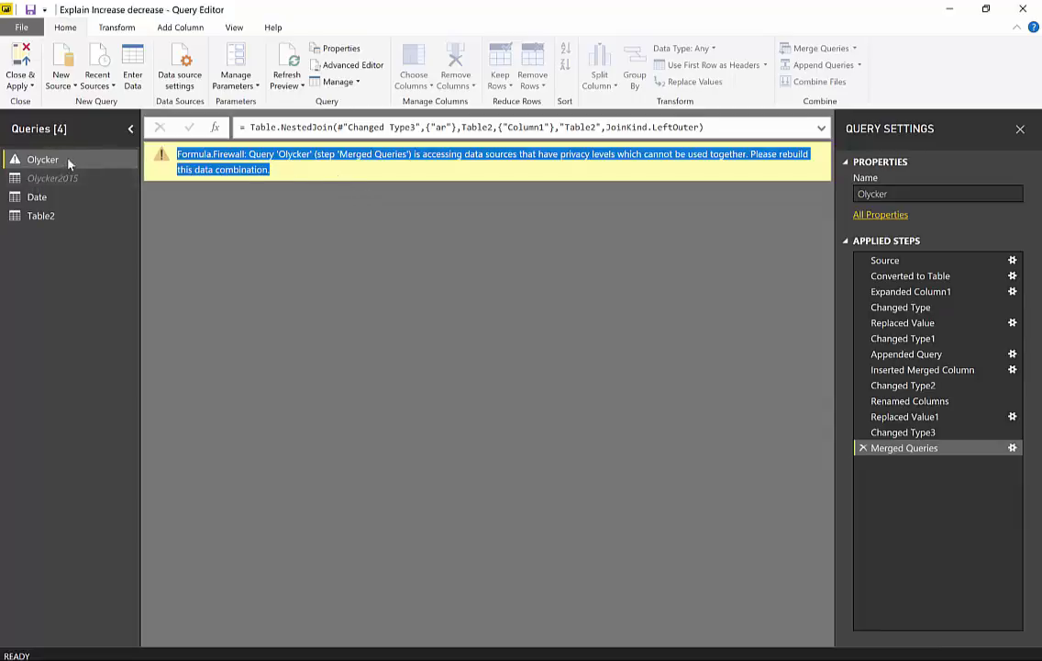
- Select Table2 to preview its single column of 97 HTML text rows
left_click(64, 215)
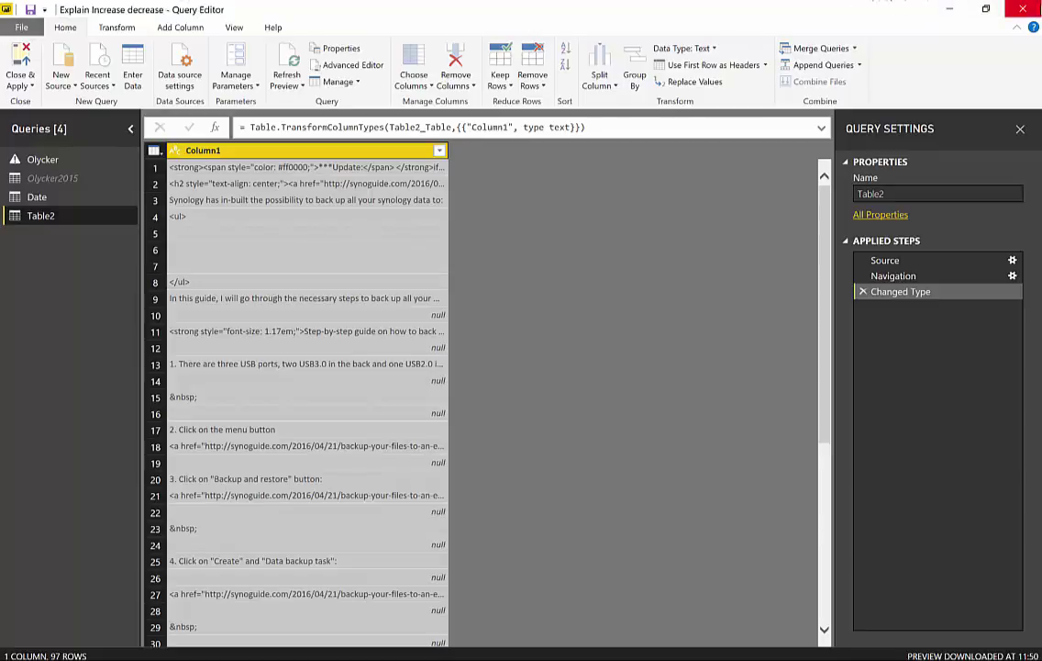
- Exit the Query Editor without applying changes, then view global Privacy options and cancel
left_click(1023, 8)
left_click(595, 364)
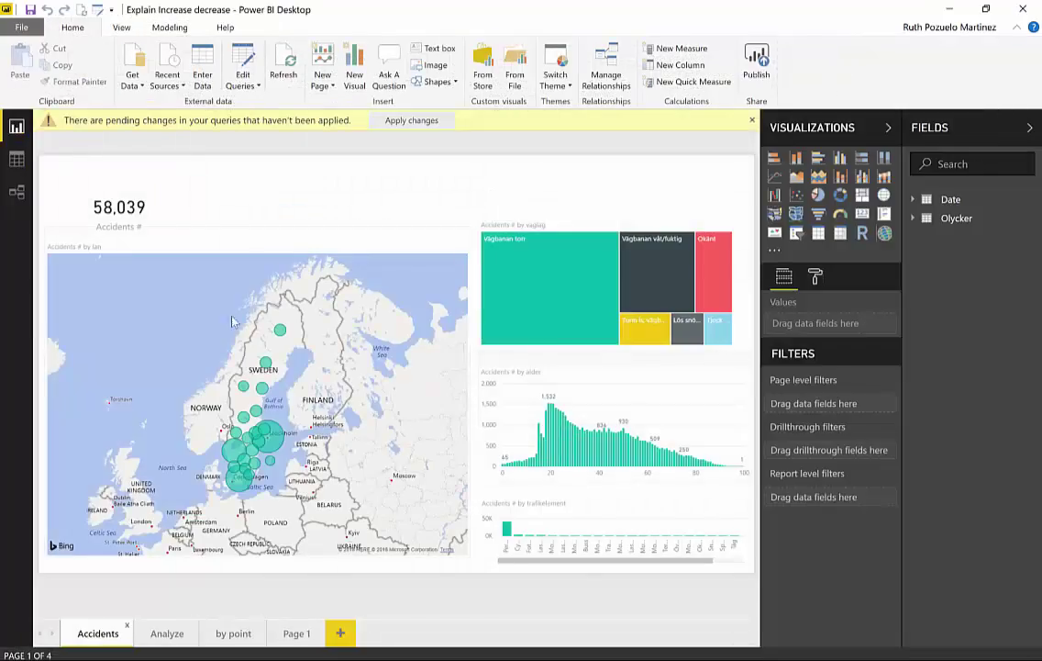
left_click(21, 28)
mouse_move(98, 300)
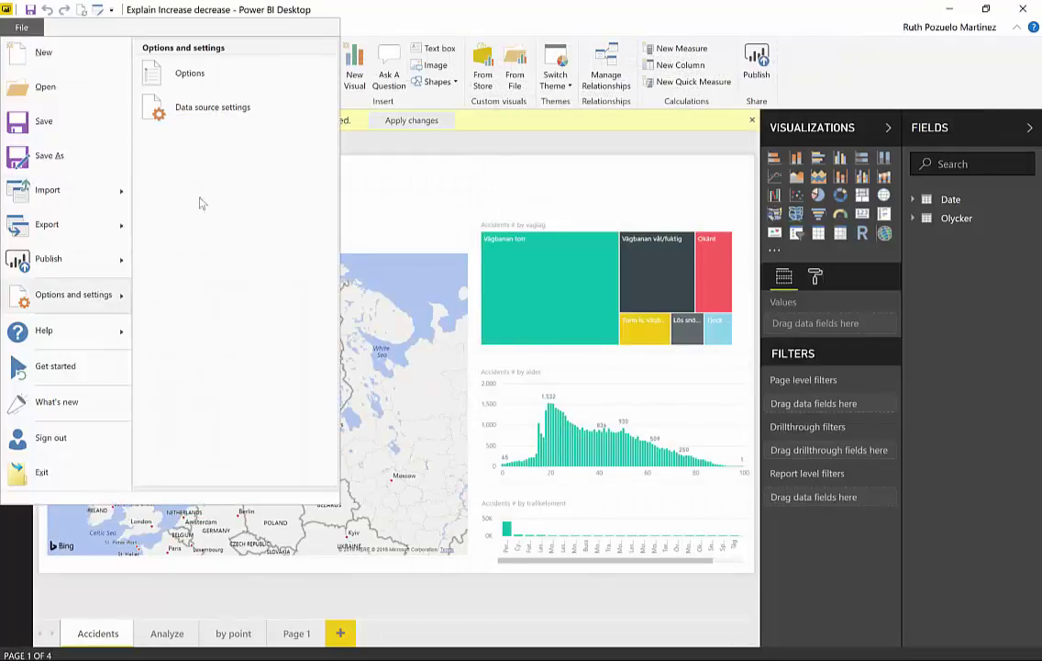
left_click(207, 73)
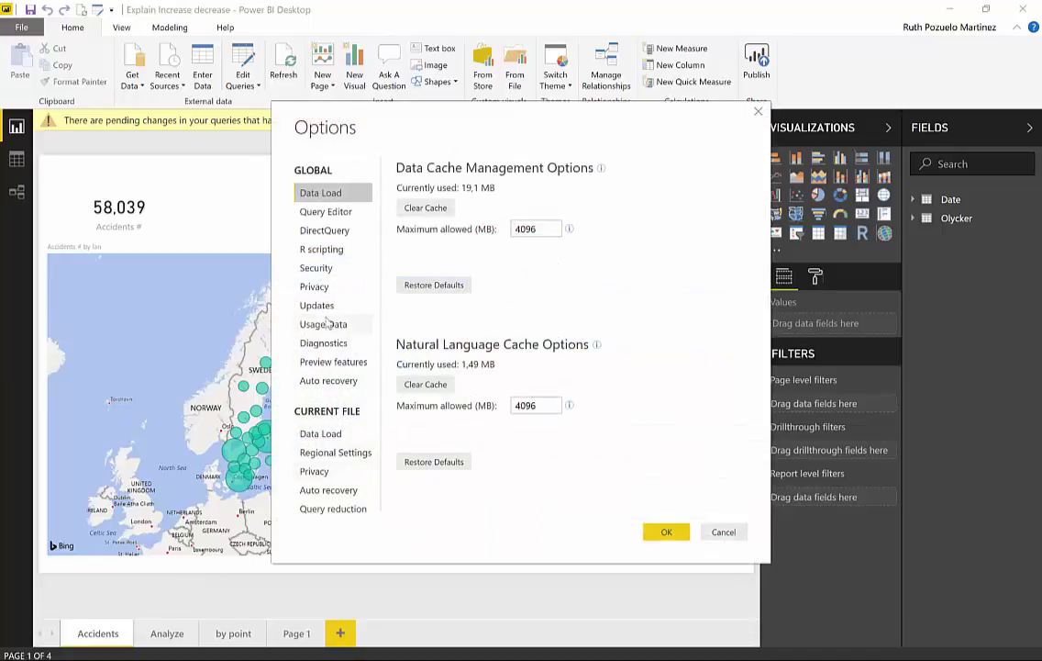
left_click(305, 285)
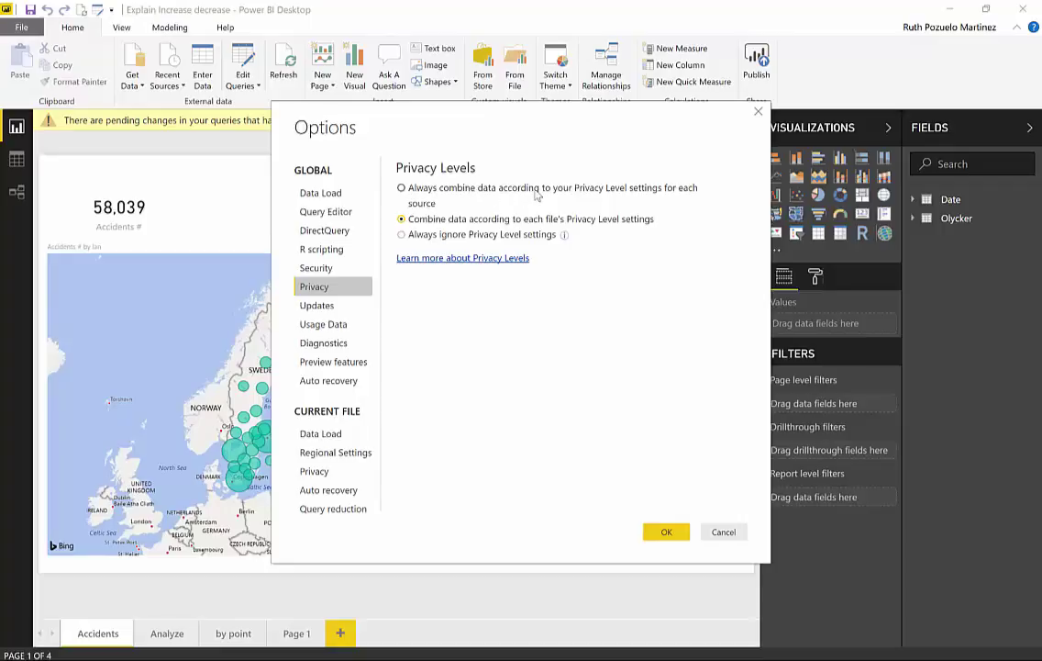
left_click(723, 532)
- Inspect the web API and x:\ powerquery.xlsx entries in Data source settings
left_click(21, 26)
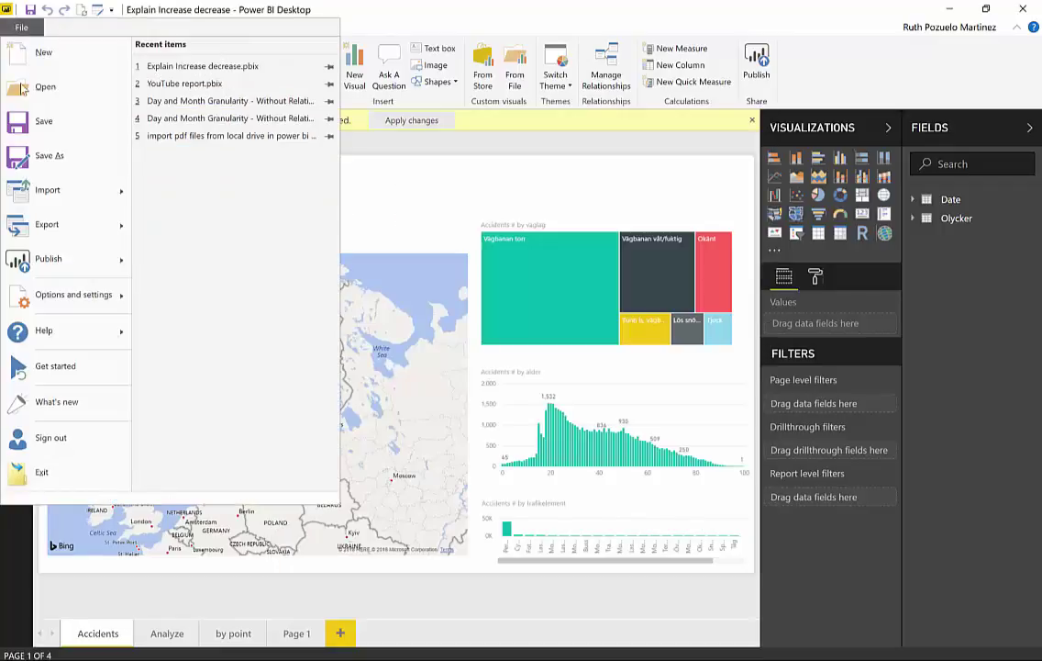
mouse_move(121, 293)
left_click(253, 116)
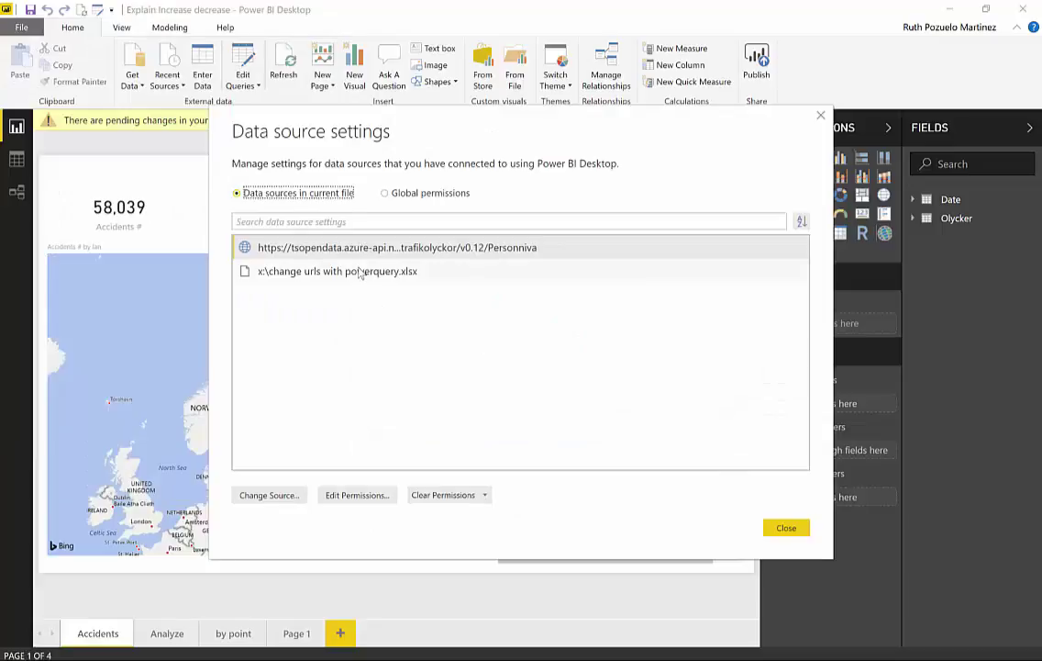
left_click(359, 272)
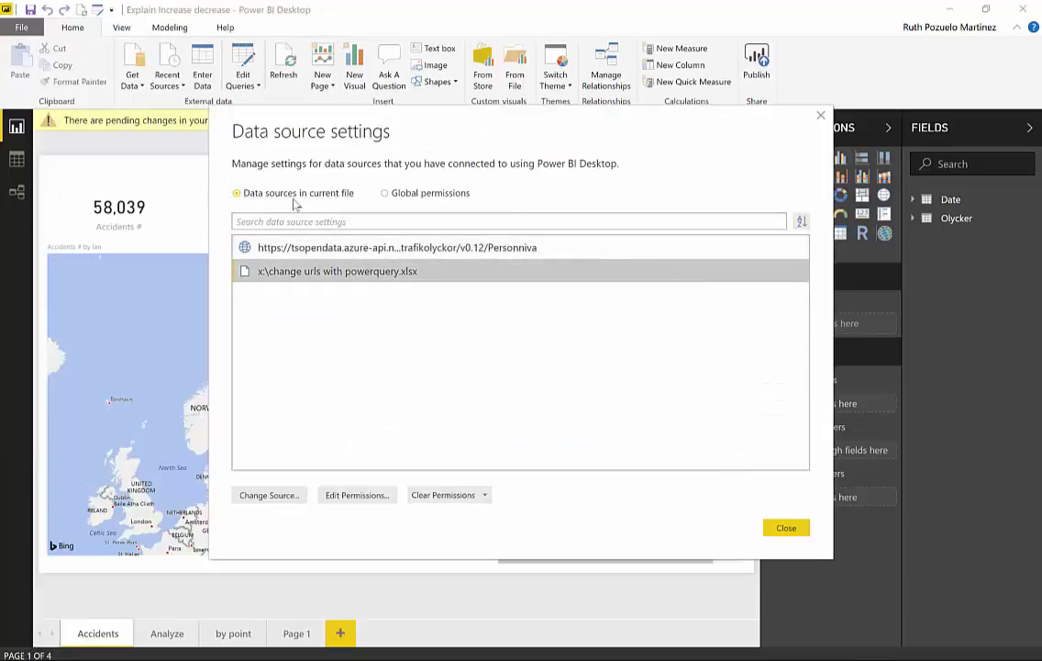
key("Up")
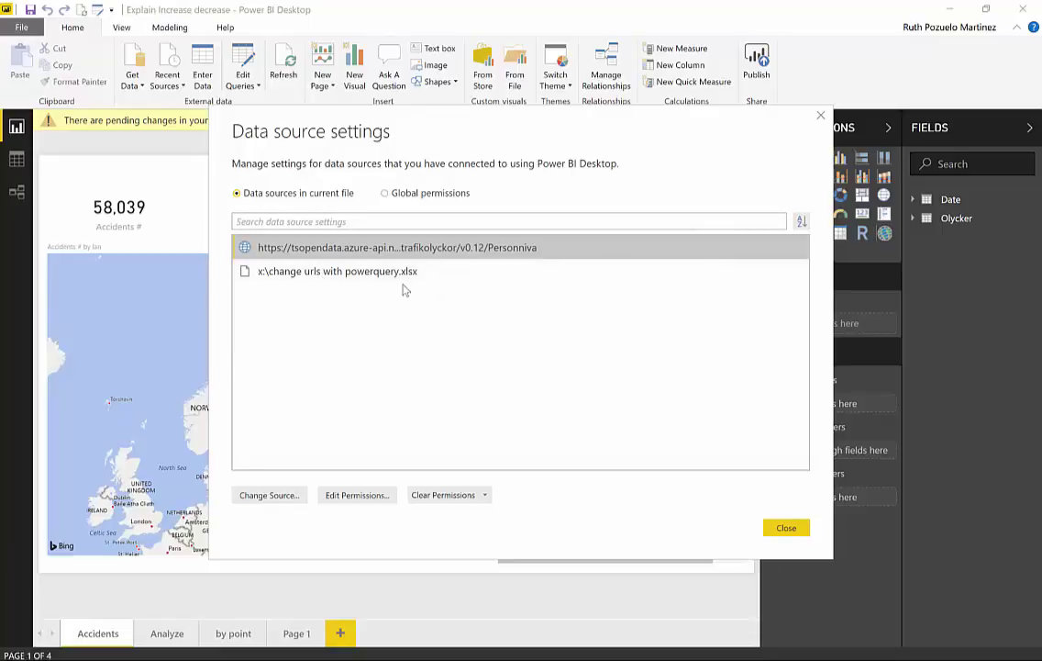
left_click(354, 271)
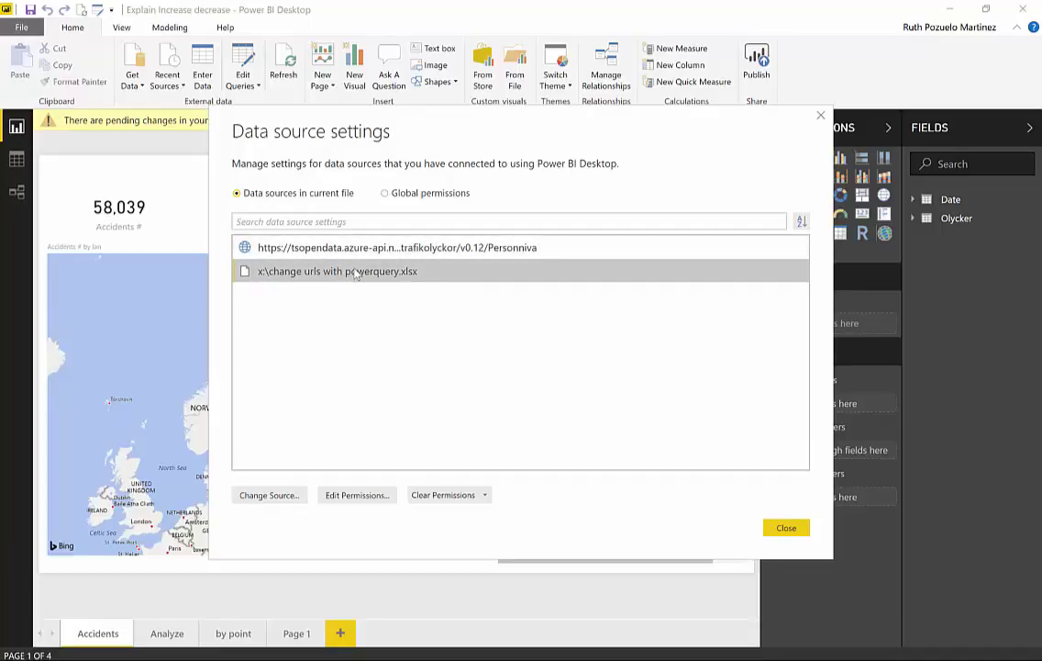
- Set the global Privacy option to Always ignore Privacy Level settings
left_click(820, 116)
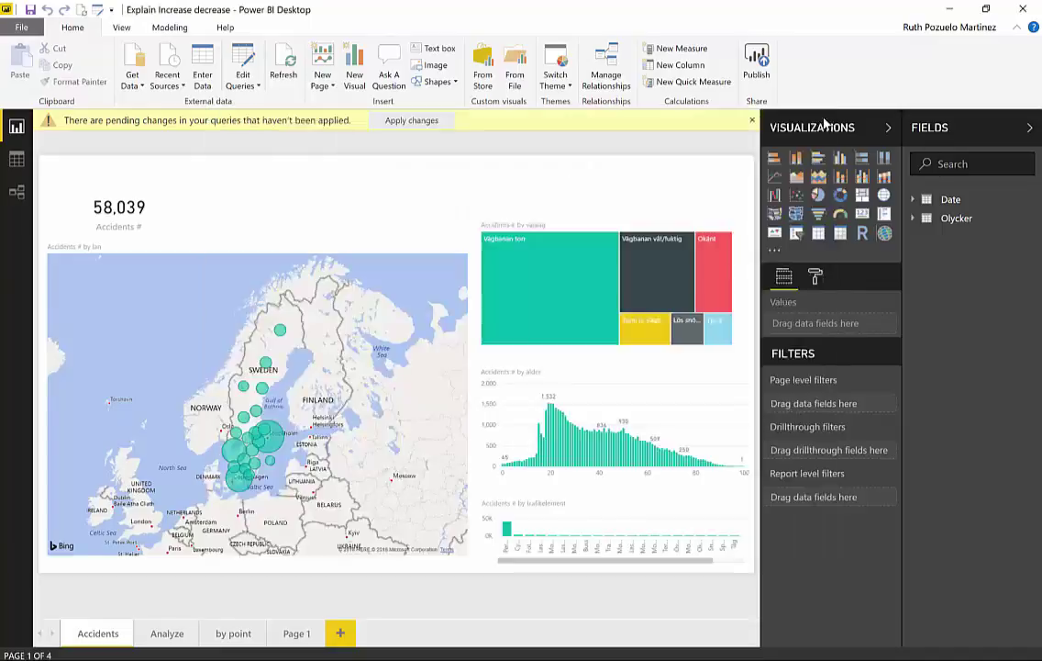
left_click(28, 28)
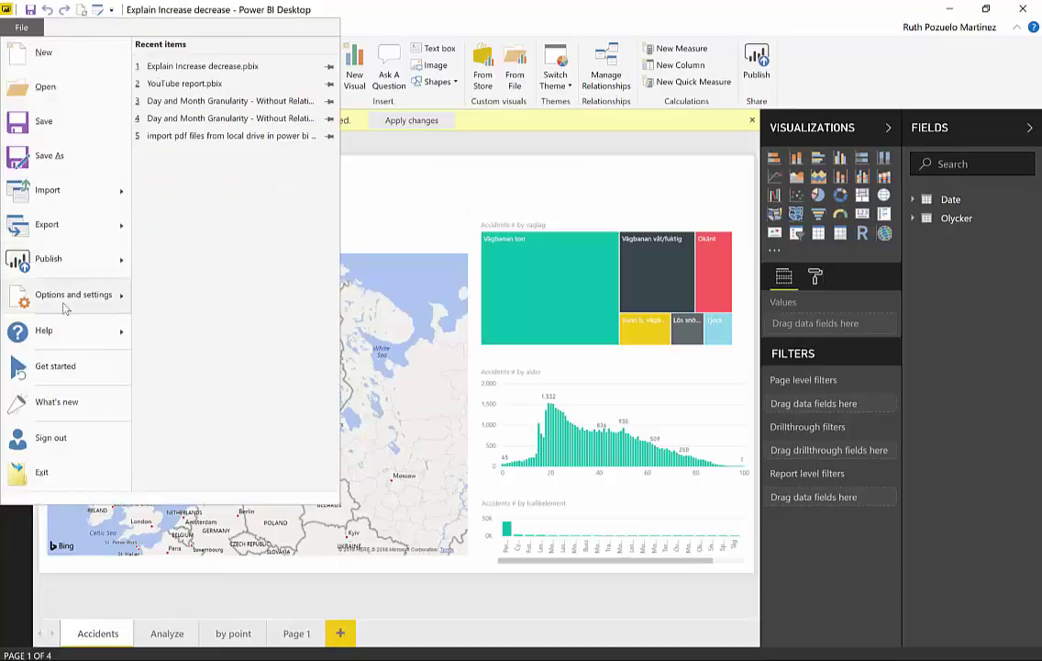
mouse_move(92, 287)
left_click(193, 74)
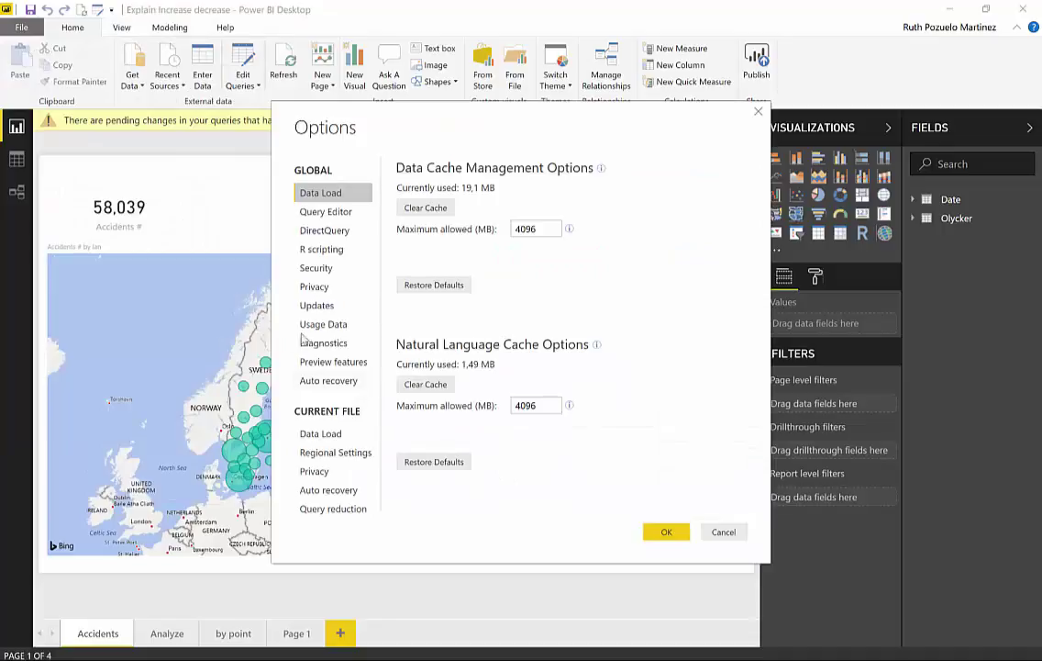
left_click(317, 287)
left_click(424, 235)
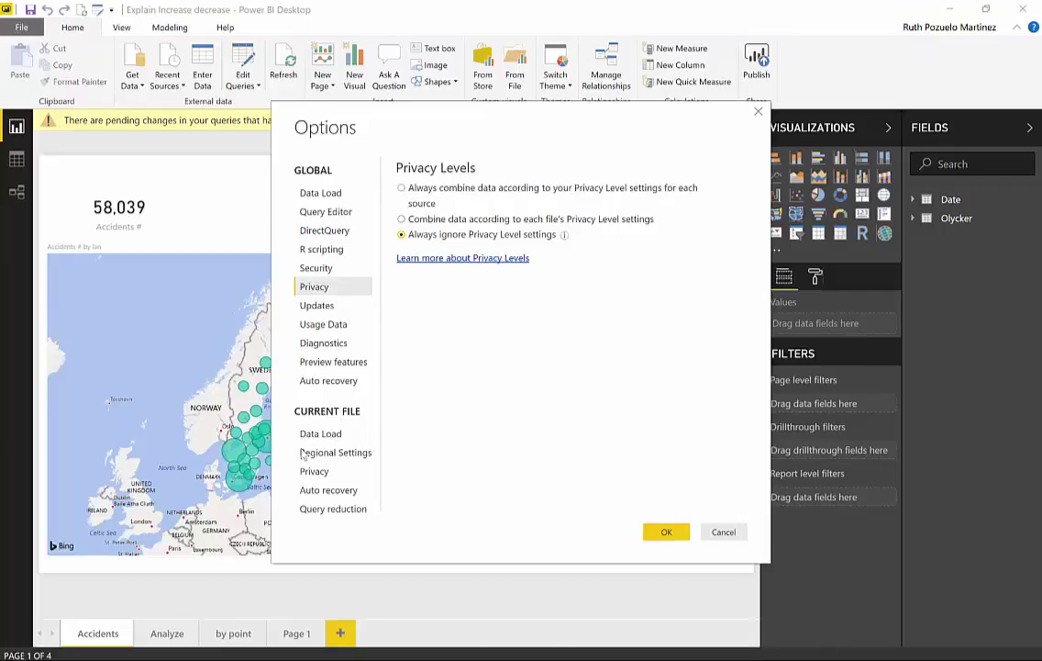
- Show the Current File Privacy page, which combines data by each source's settings
left_click(354, 473)
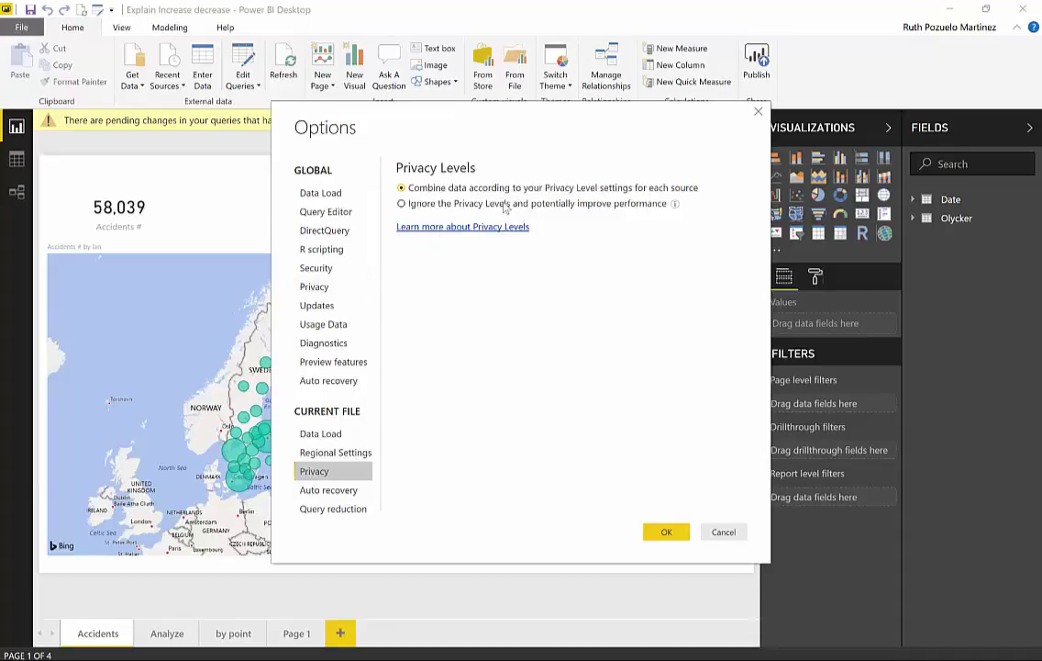